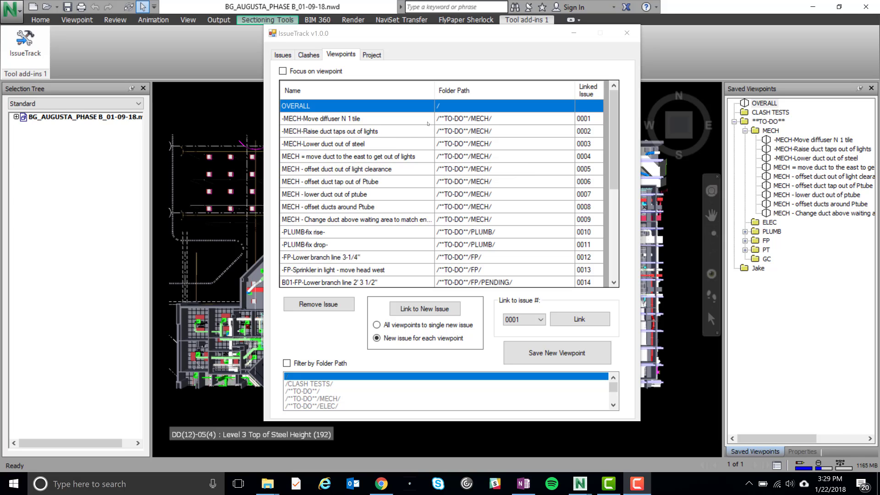
# - Turn on focus on viewpoint and preview the listed viewpoints down to -MECH-Lower duct out of steel in the model
pyautogui.scroll(-1, 413, 140)
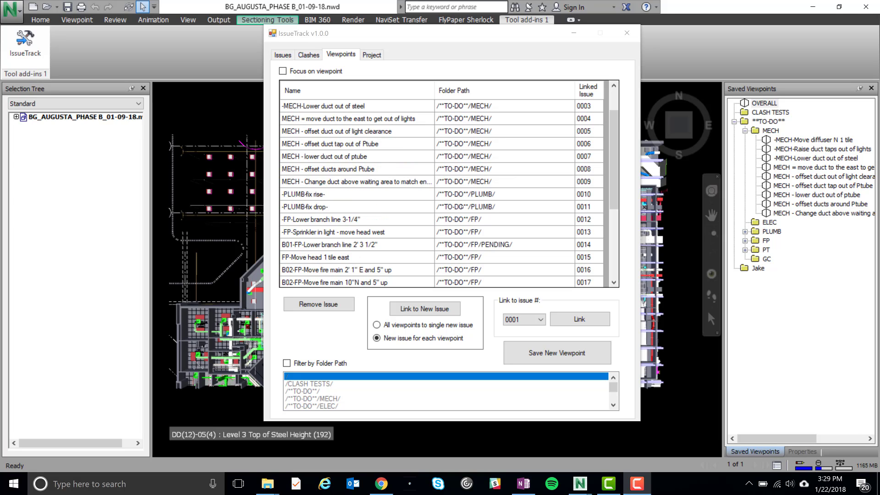
pyautogui.scroll(1, 456, 198)
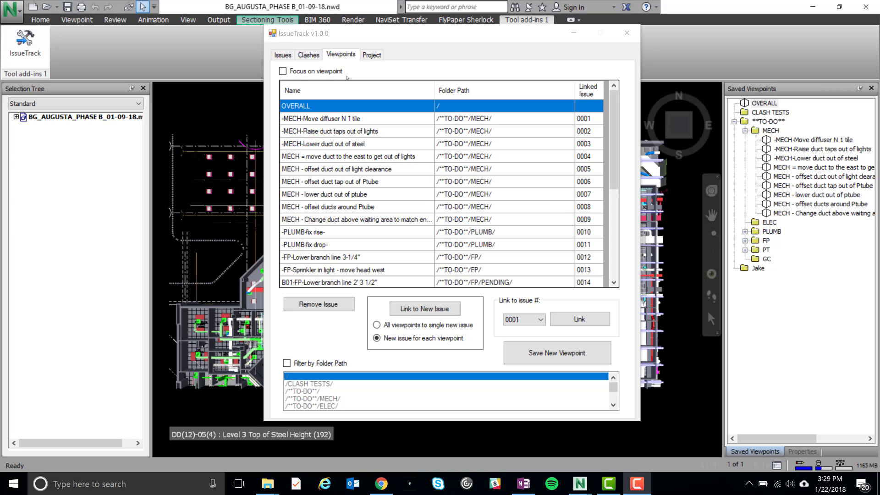
pyautogui.click(305, 71)
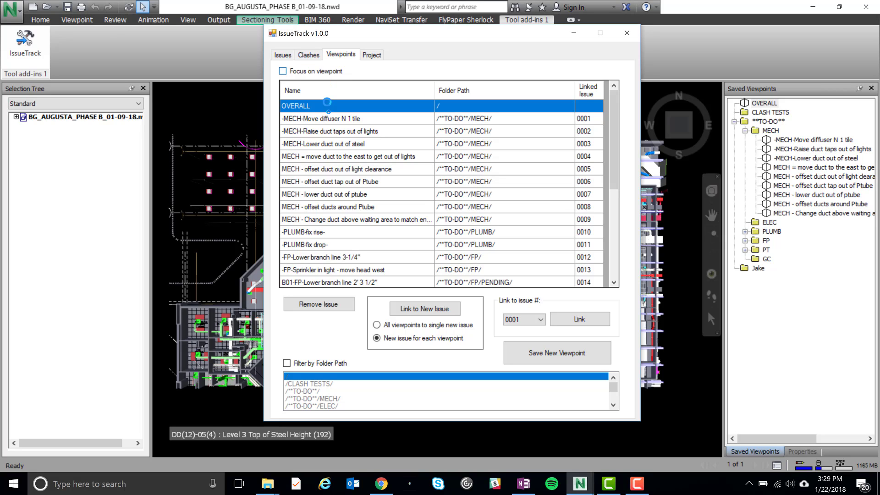
pyautogui.moveTo(435, 33); pyautogui.dragTo(216, 27)
pyautogui.press('Down')
pyautogui.press('Down')
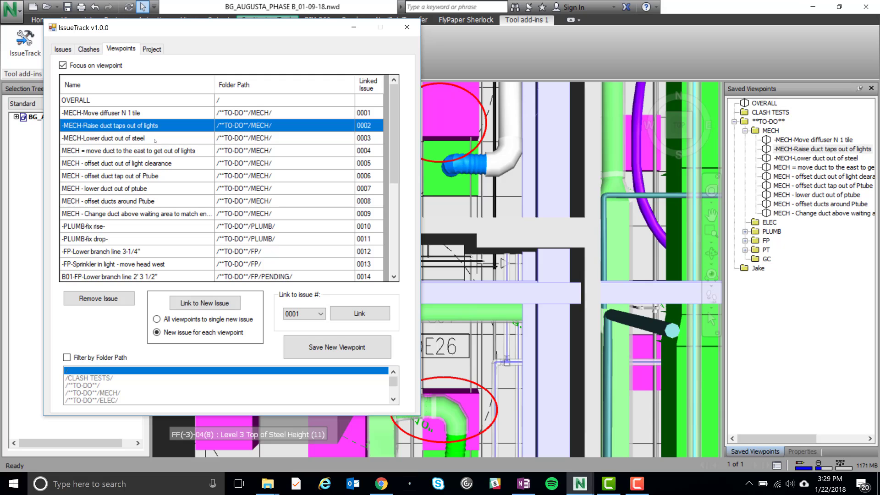
pyautogui.press('Down')
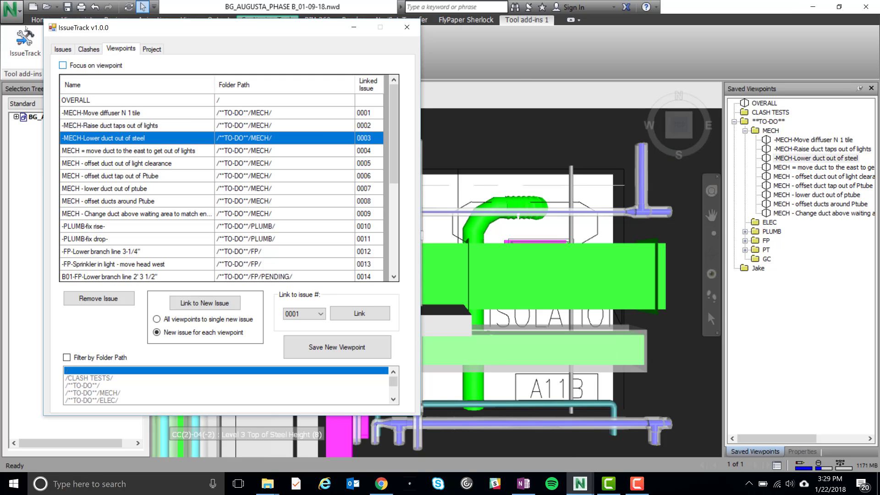
pyautogui.moveTo(316, 30); pyautogui.dragTo(500, 54)
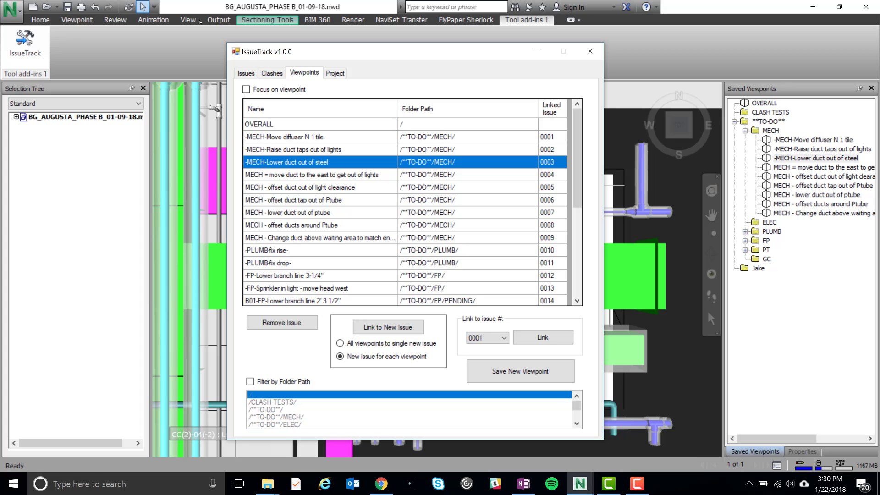
# - Sort the viewpoint list by name in descending order, and re-sort it by folder path in descending order
pyautogui.click(275, 109)
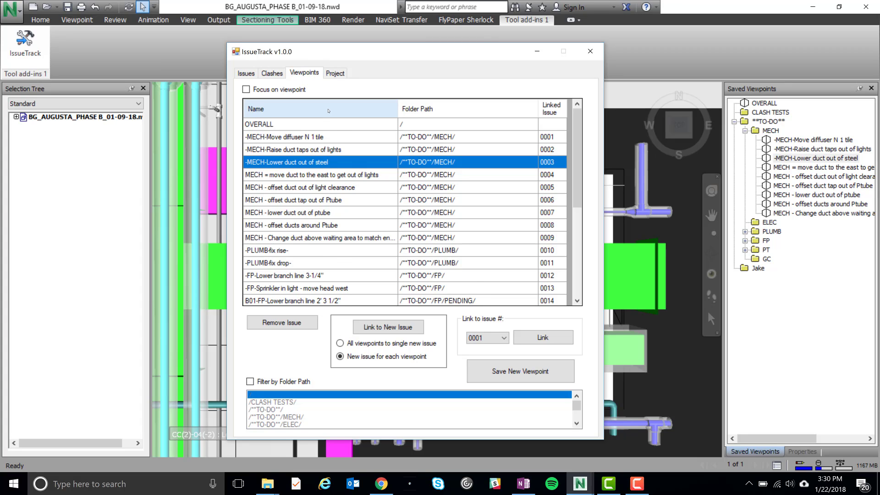
pyautogui.click(363, 108)
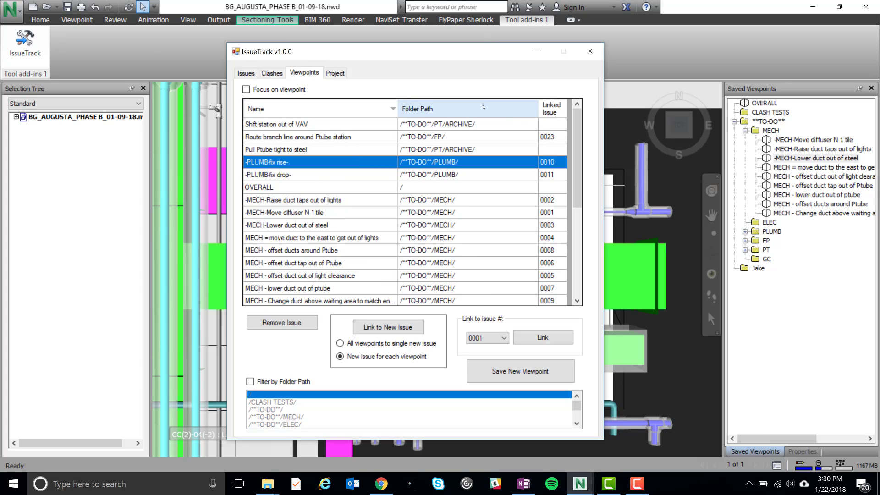
pyautogui.click(483, 107)
pyautogui.click(483, 108)
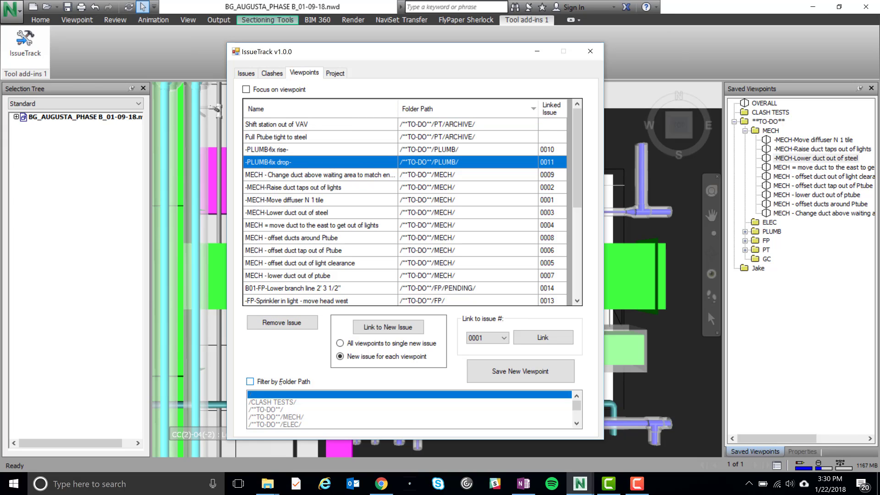
# - Filter the viewpoints by the **TO-DO** folder paths MECH, ELEC and PLUMB, and turn the filter back off
pyautogui.click(249, 382)
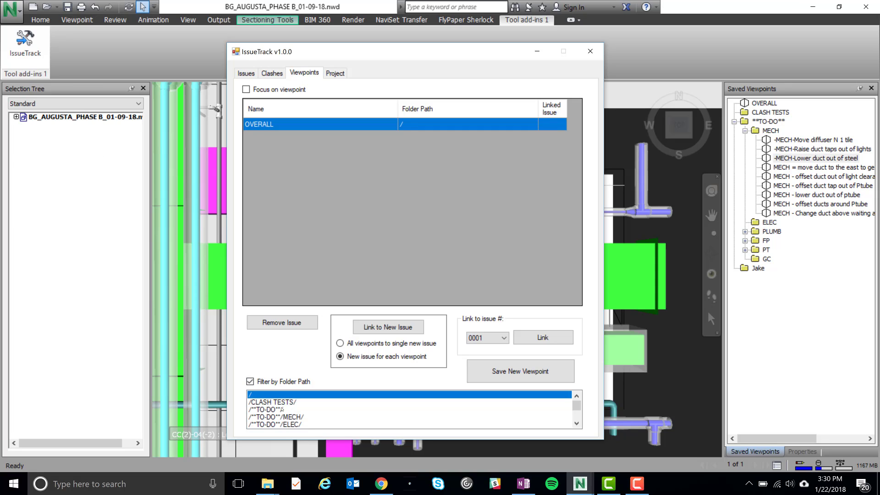
pyautogui.click(289, 409)
pyautogui.click(284, 417)
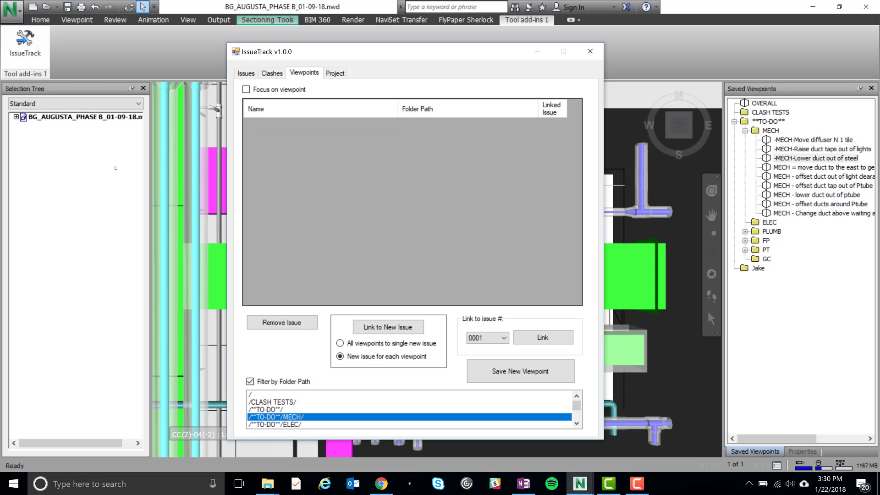
pyautogui.keyDown('ctrl'); pyautogui.click(290, 425); pyautogui.keyUp('ctrl')
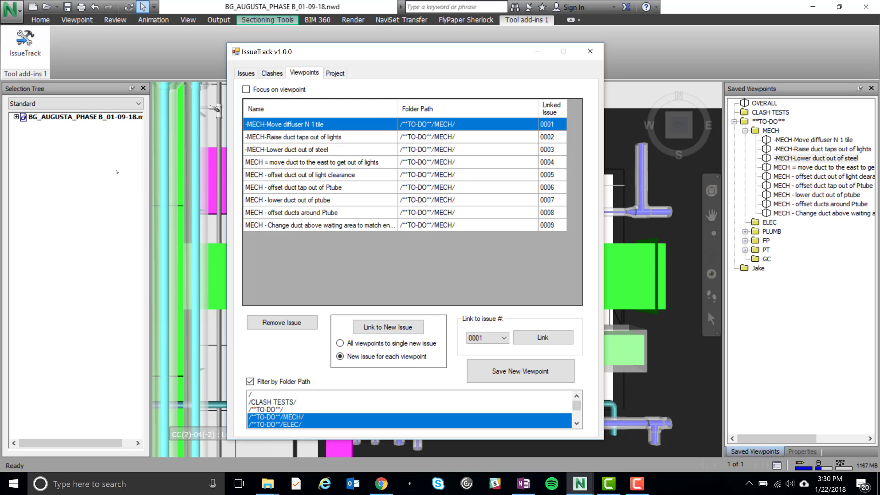
pyautogui.scroll(-1, 297, 416)
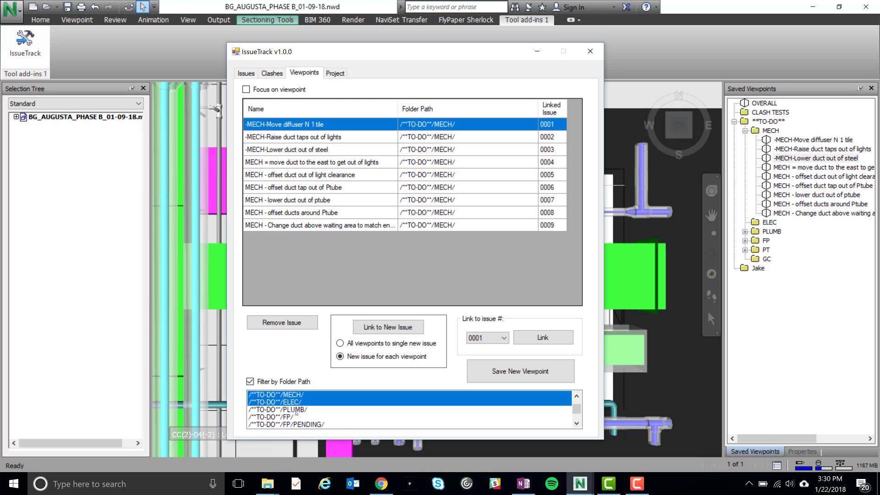
pyautogui.keyDown('ctrl'); pyautogui.click(296, 410); pyautogui.keyUp('ctrl')
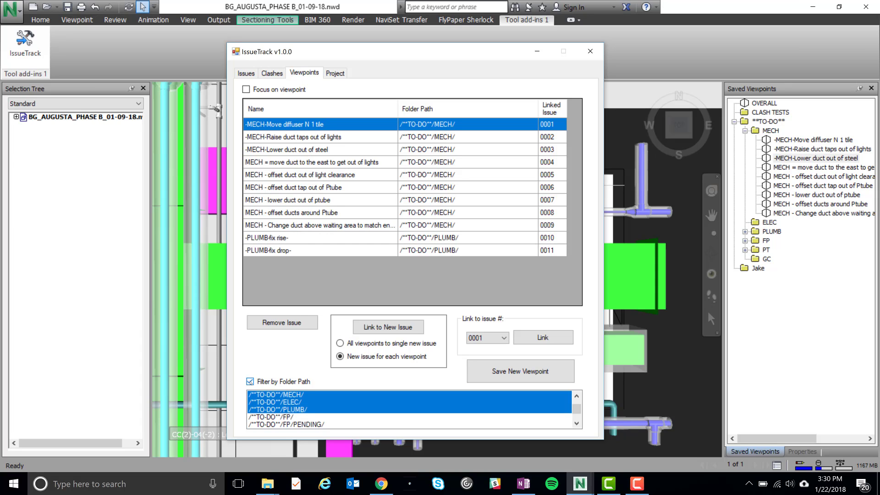
pyautogui.click(250, 381)
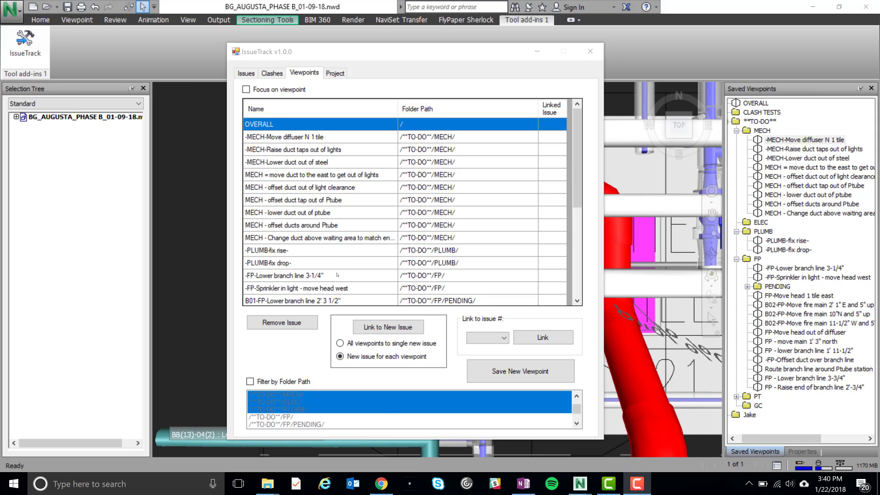
# - Link the viewpoints from OVERALL through the last MECH one to a single new issue with trade MECH, and show the issues list
pyautogui.keyDown('shift'); pyautogui.click(344, 239); pyautogui.keyUp('shift')
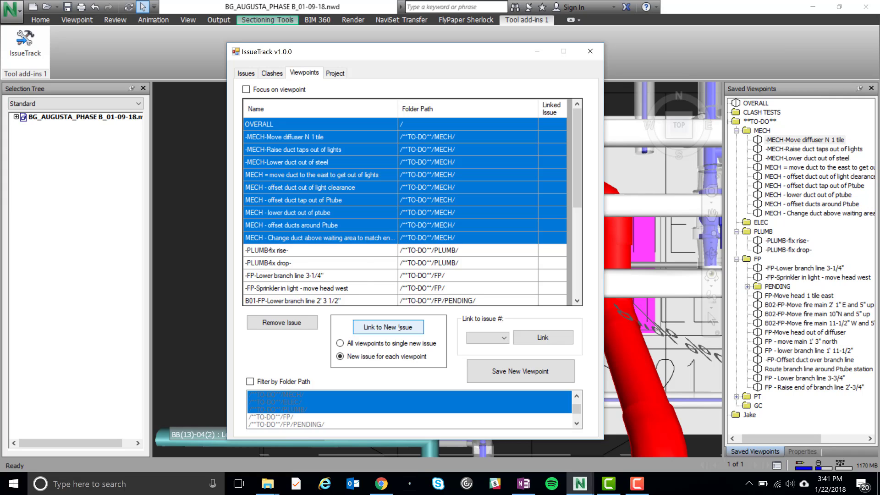
pyautogui.click(340, 344)
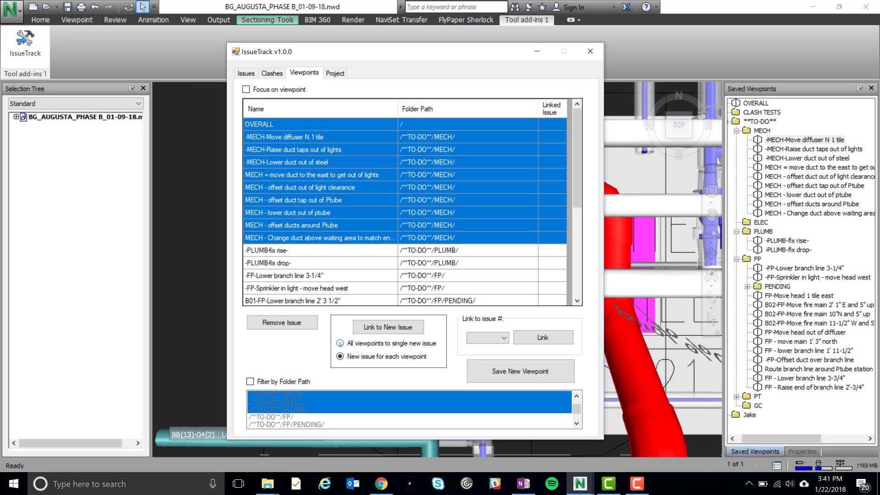
pyautogui.click(379, 333)
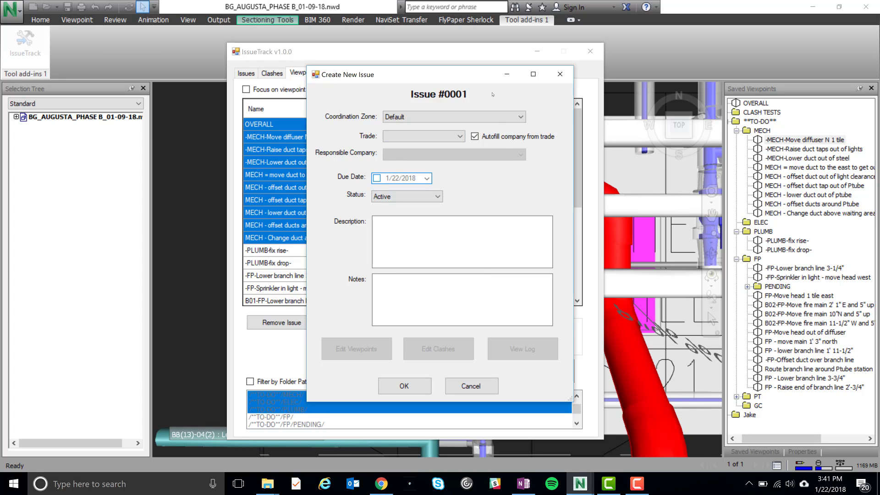
pyautogui.click(459, 138)
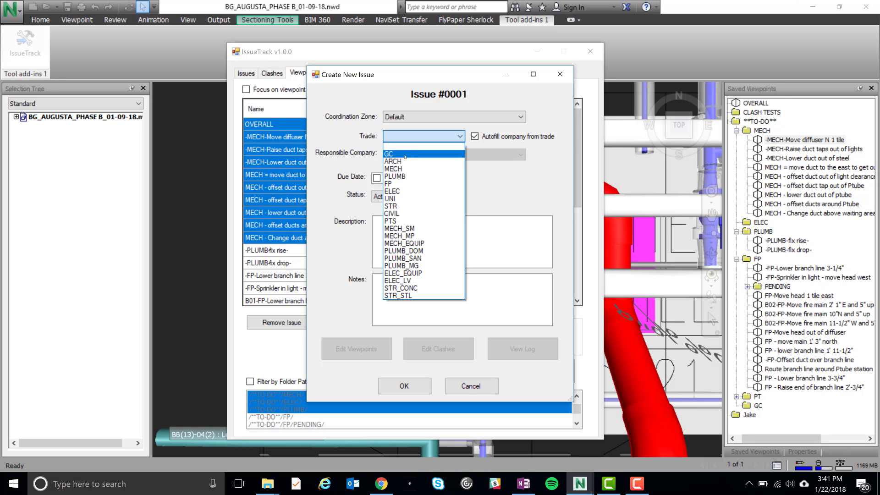
pyautogui.click(393, 169)
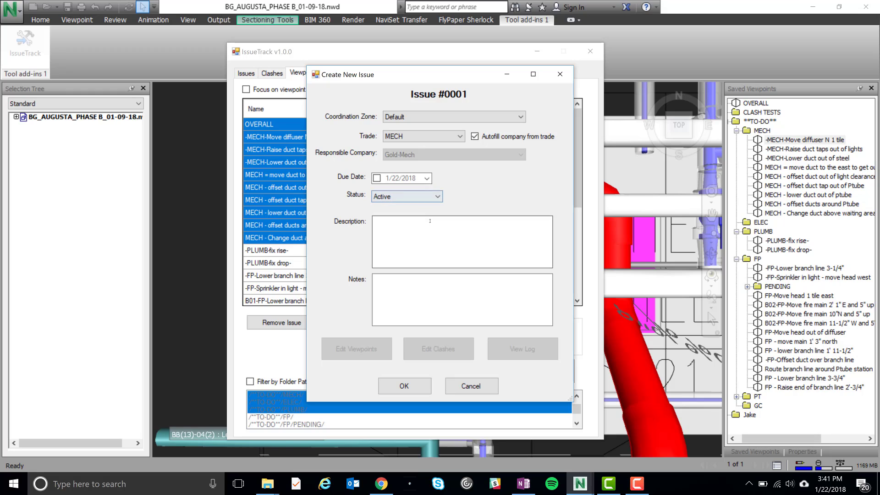
pyautogui.click(398, 384)
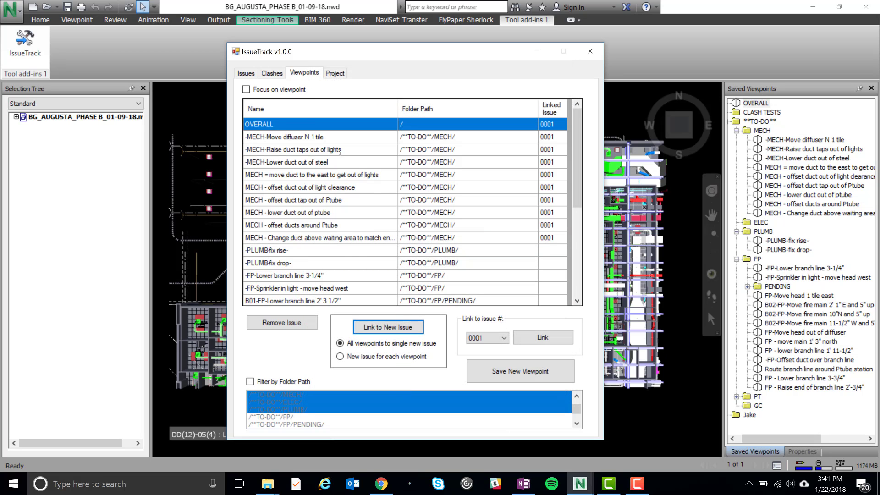
pyautogui.click(246, 73)
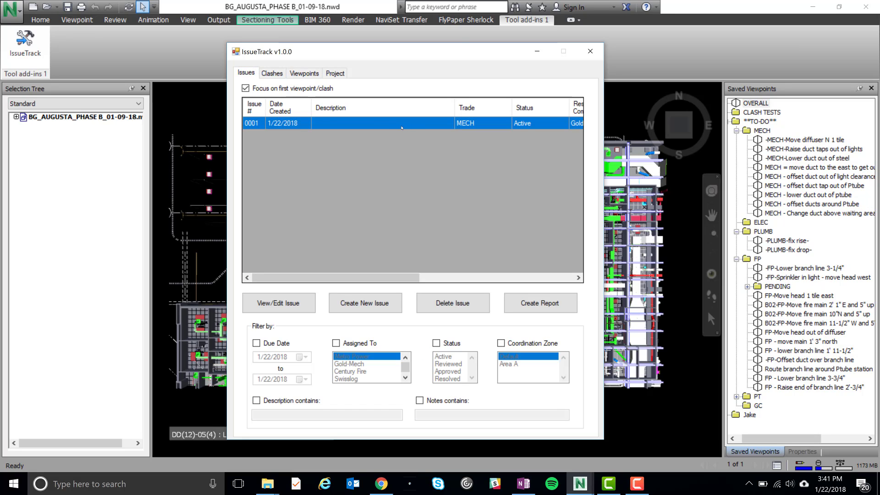
# - Create a separate new issue for each viewpoint from -PLUMB-fix rise- through B02-FP-Move fire main 10"N and 5" up, and show the issues list
pyautogui.click(304, 73)
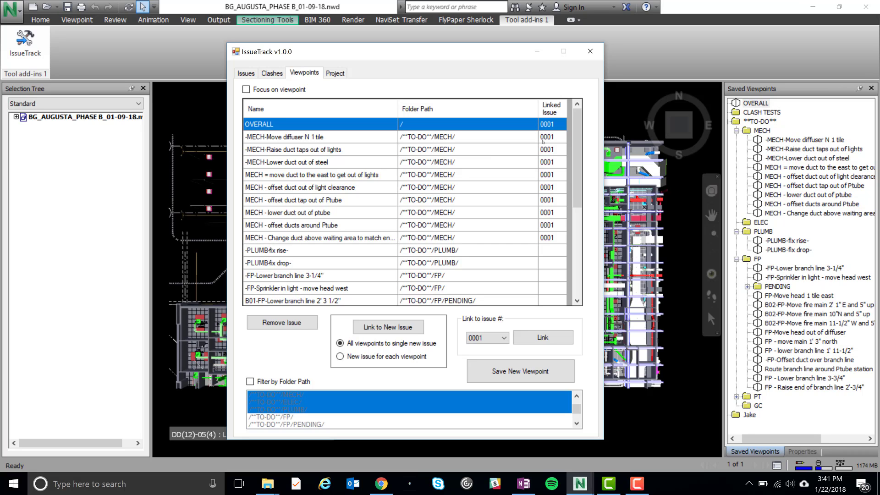
pyautogui.scroll(-2, 412, 224)
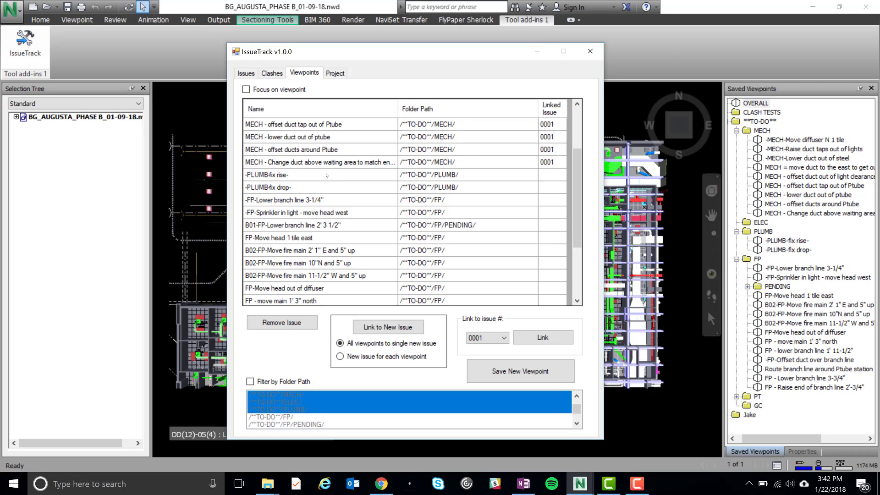
pyautogui.click(327, 175)
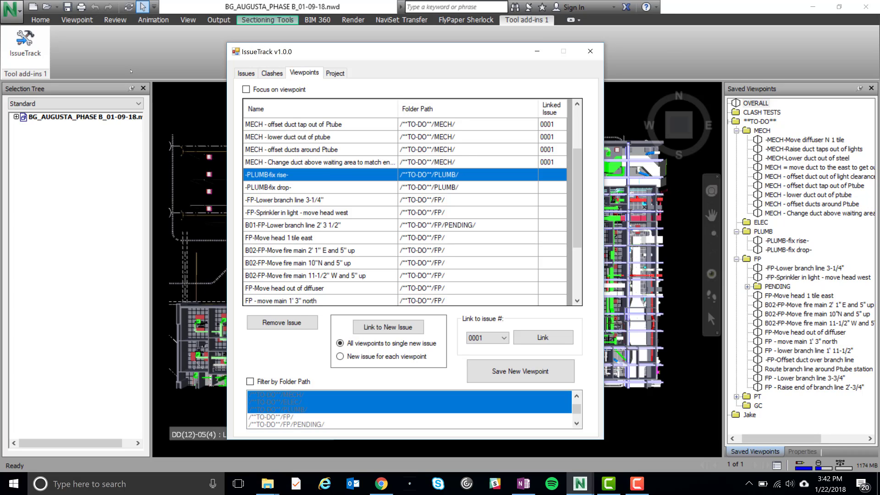
pyautogui.keyDown('shift'); pyautogui.click(342, 264); pyautogui.keyUp('shift')
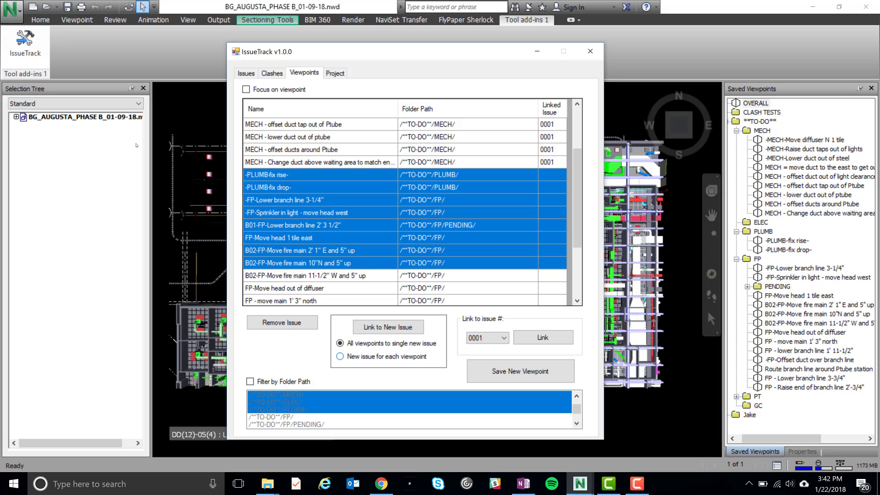
pyautogui.click(340, 357)
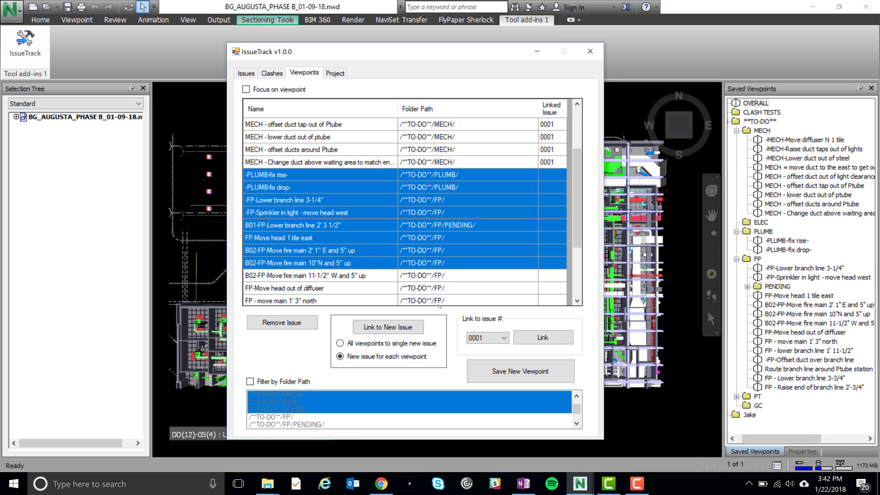
pyautogui.click(397, 328)
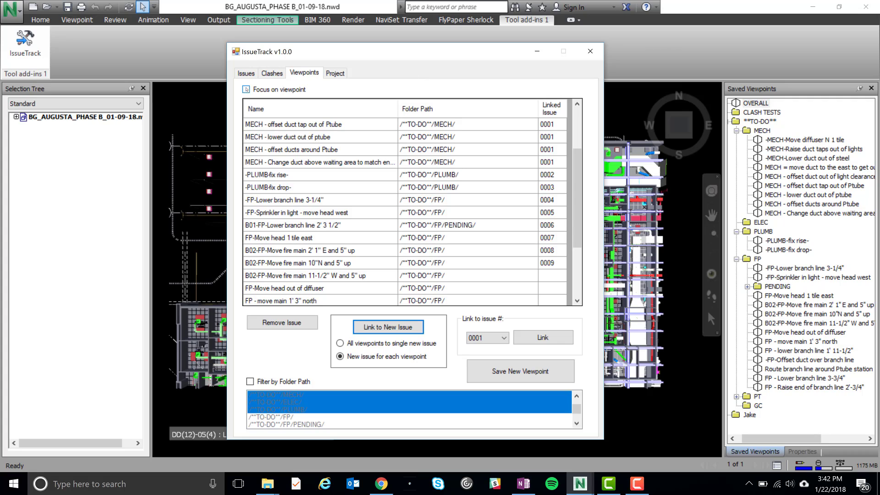
pyautogui.click(245, 73)
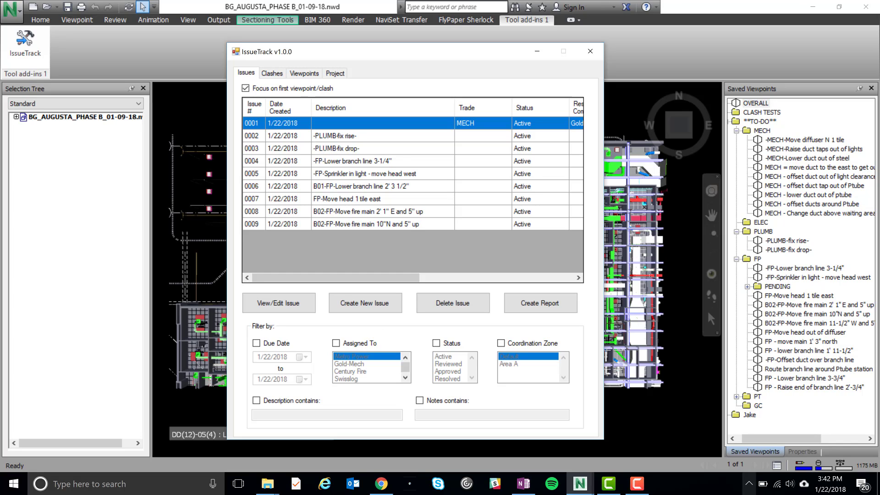
# - Link the three viewpoints from B02-FP-Move fire main 11-1/2" W and 5" up through FP - move main 1' 3" north to existing issue 0003
pyautogui.click(304, 73)
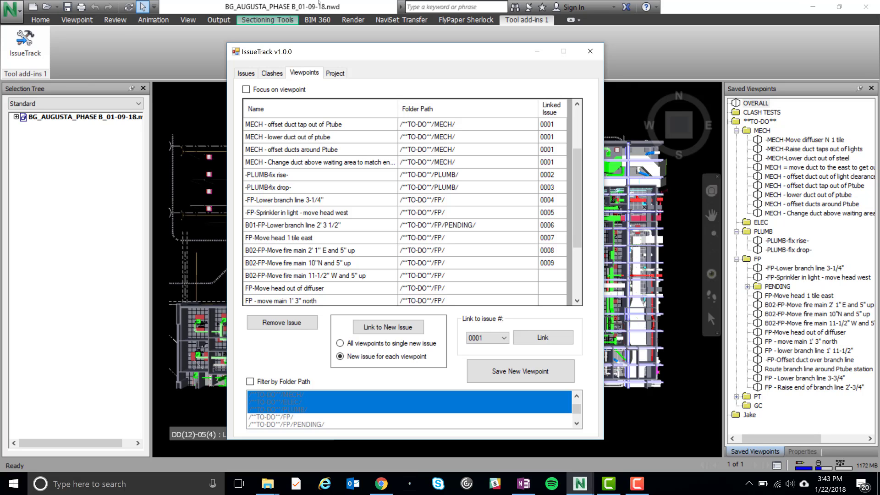
pyautogui.scroll(-1, 362, 253)
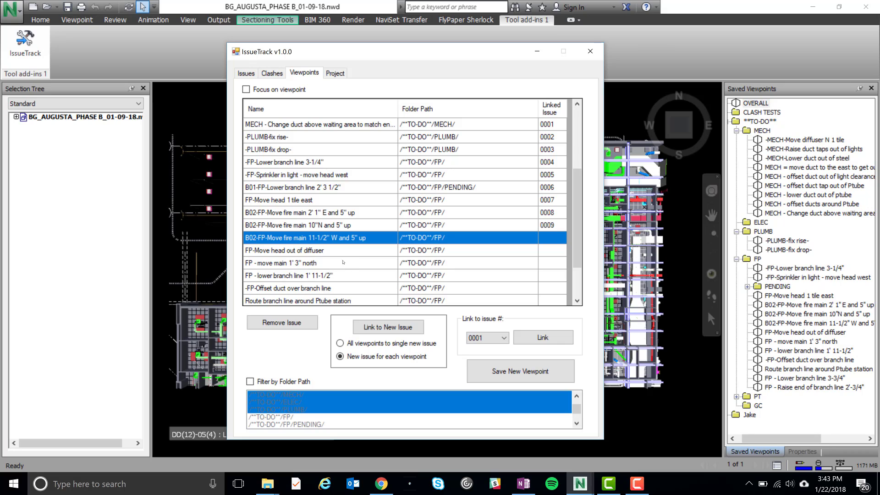
pyautogui.keyDown('shift'); pyautogui.click(316, 264); pyautogui.keyUp('shift')
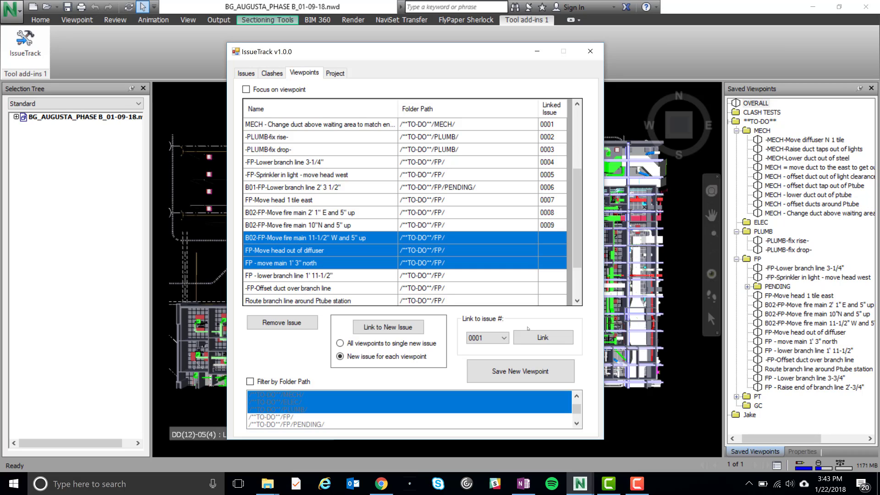
pyautogui.click(503, 338)
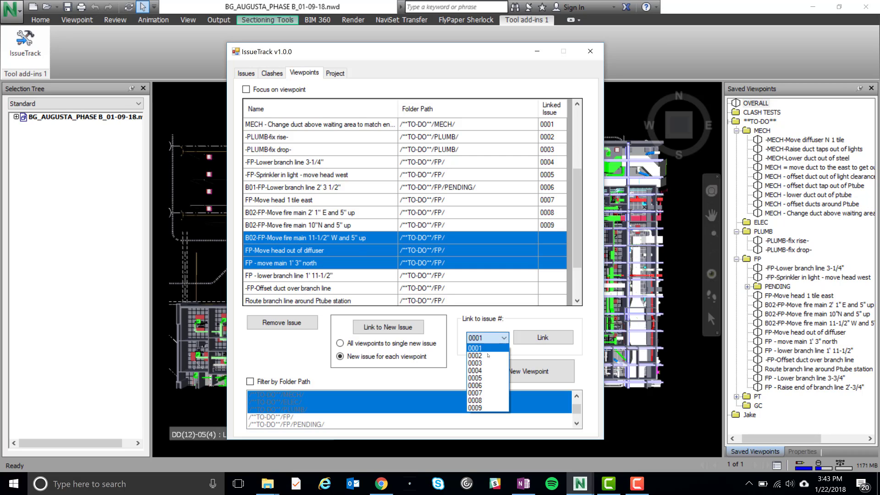
pyautogui.click(499, 340)
pyautogui.click(498, 340)
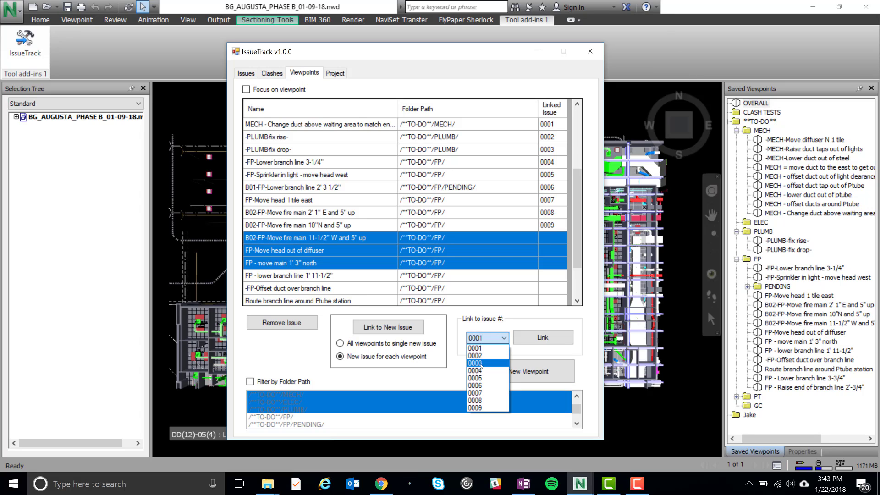
pyautogui.click(484, 362)
pyautogui.click(543, 337)
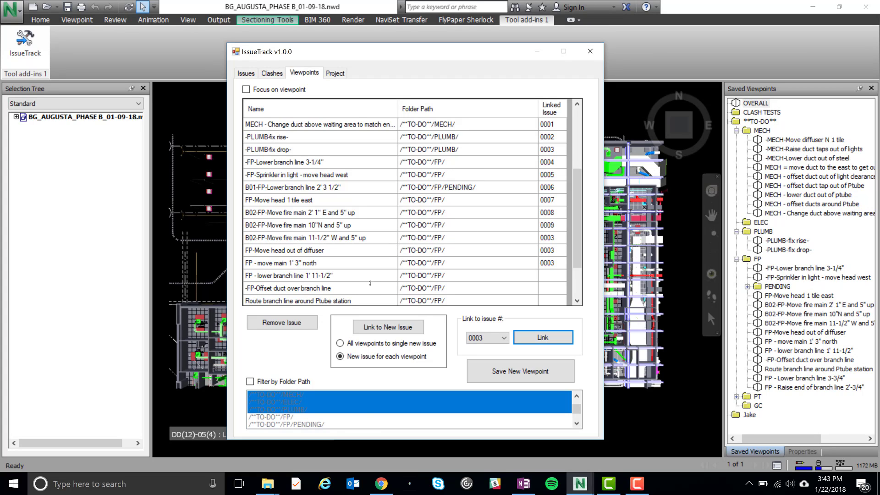
# - Remove the linked issue from the viewpoint FP - move main 1' 3" north
pyautogui.click(378, 263)
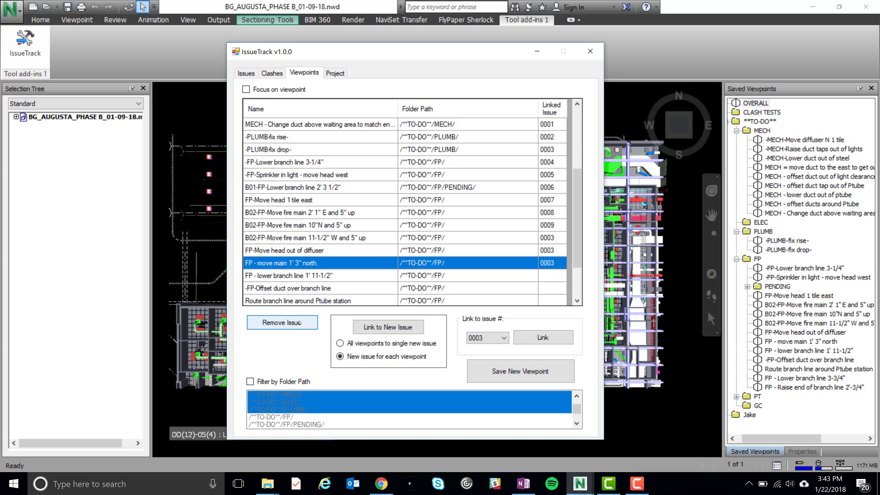
pyautogui.click(299, 323)
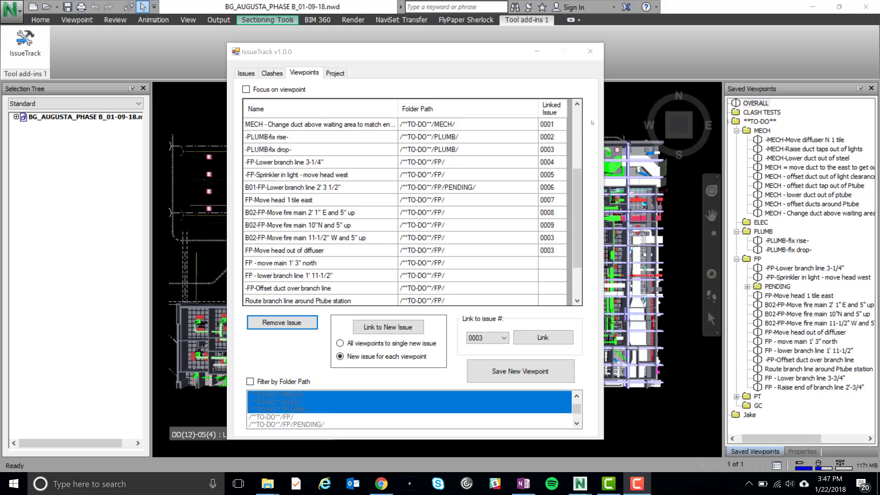
# - Save a closer plan view of the building's north side as a new viewpoint titled "Raise all branch lines tight to steel in this area", creating a new issue
pyautogui.moveTo(518, 56); pyautogui.dragTo(294, 127)
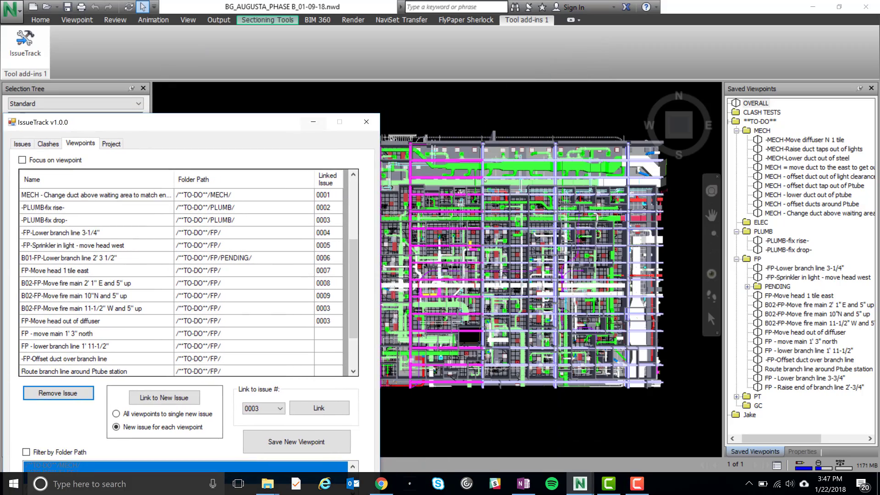
pyautogui.scroll(4, 507, 182)
pyautogui.moveTo(508, 182); pyautogui.dragTo(468, 237, button='middle')
pyautogui.scroll(2, 513, 190)
pyautogui.scroll(1, 468, 237)
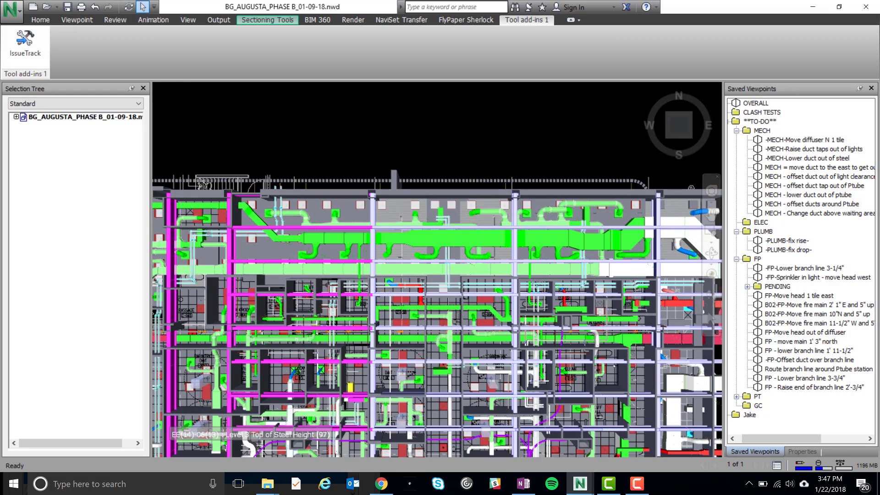
pyautogui.moveTo(535, 252); pyautogui.dragTo(521, 258, button='middle')
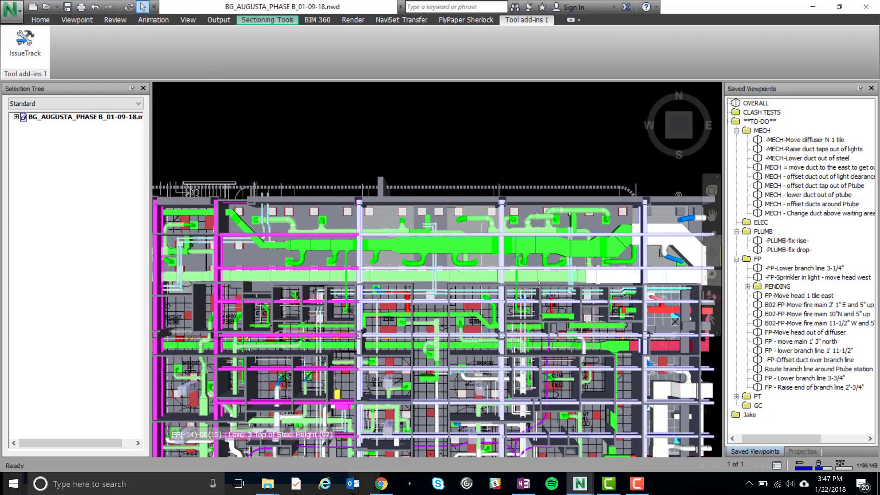
pyautogui.moveTo(587, 481)
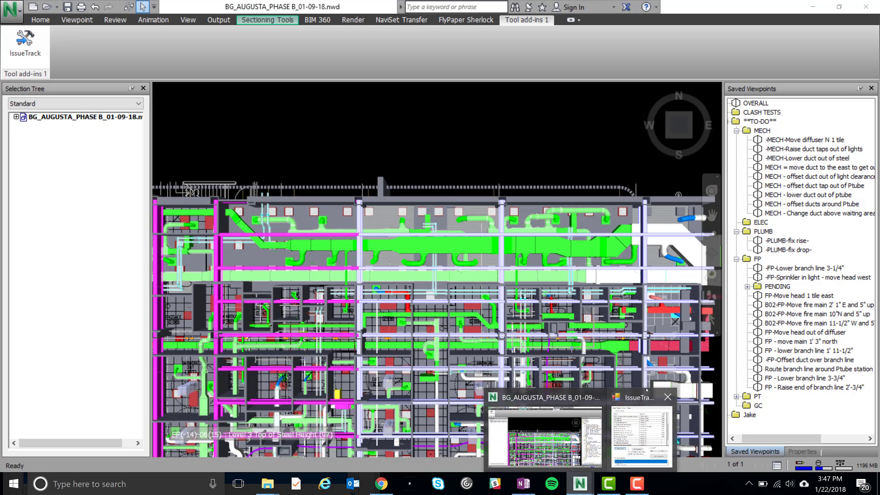
pyautogui.click(644, 426)
pyautogui.moveTo(281, 122); pyautogui.dragTo(420, 26)
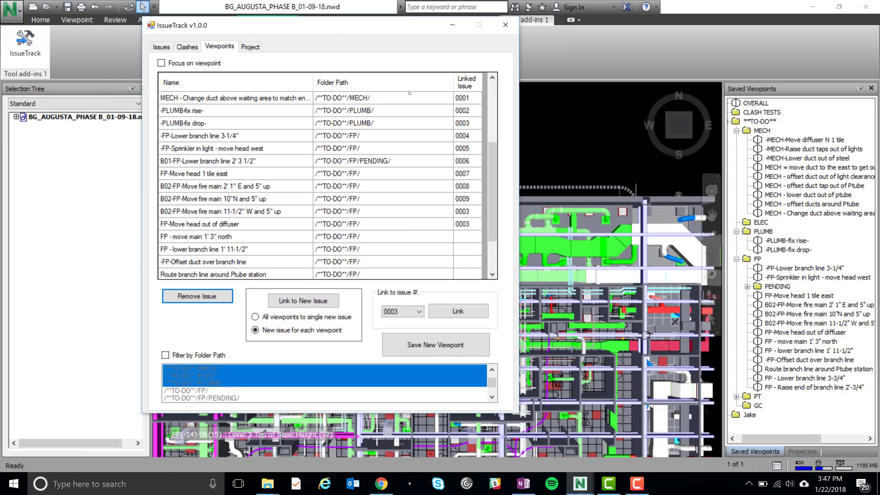
pyautogui.click(440, 348)
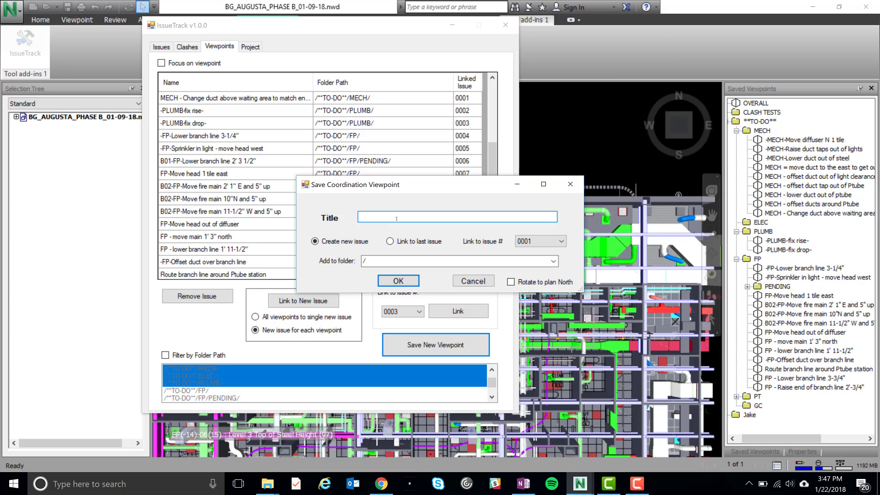
pyautogui.write('Raise all branch lines tight to steel in ')
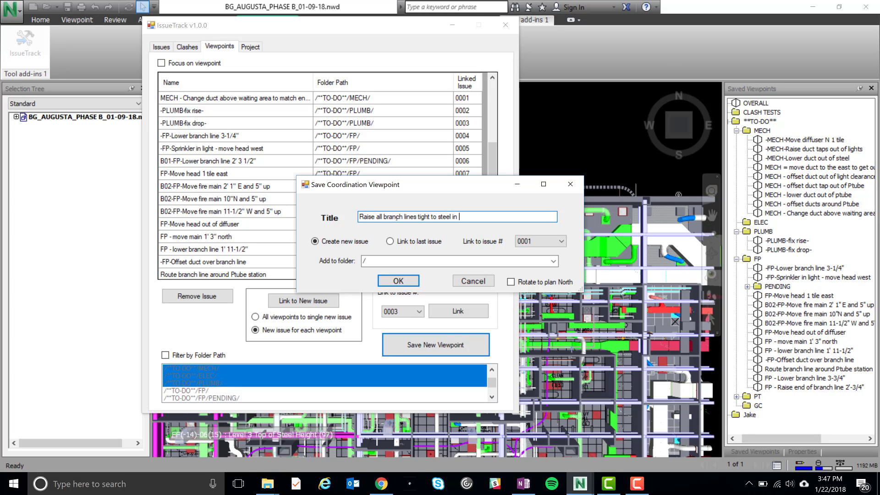
pyautogui.write('this area')
pyautogui.click(398, 281)
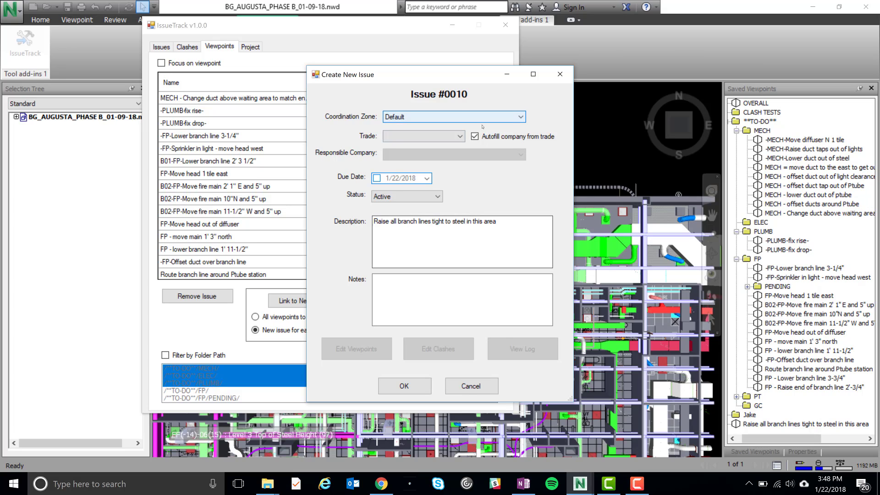
# - Create the new issue with coordination zone Area A and trade FP
pyautogui.click(426, 117)
pyautogui.click(425, 136)
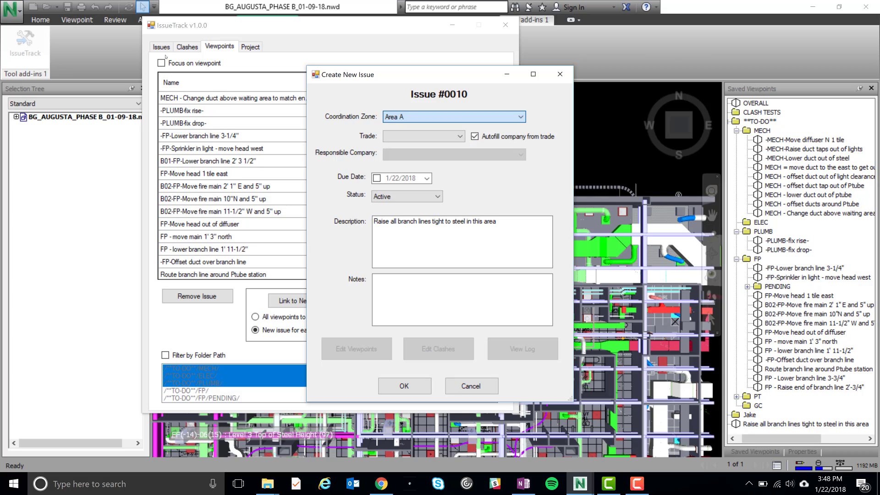
pyautogui.click(458, 136)
pyautogui.click(431, 185)
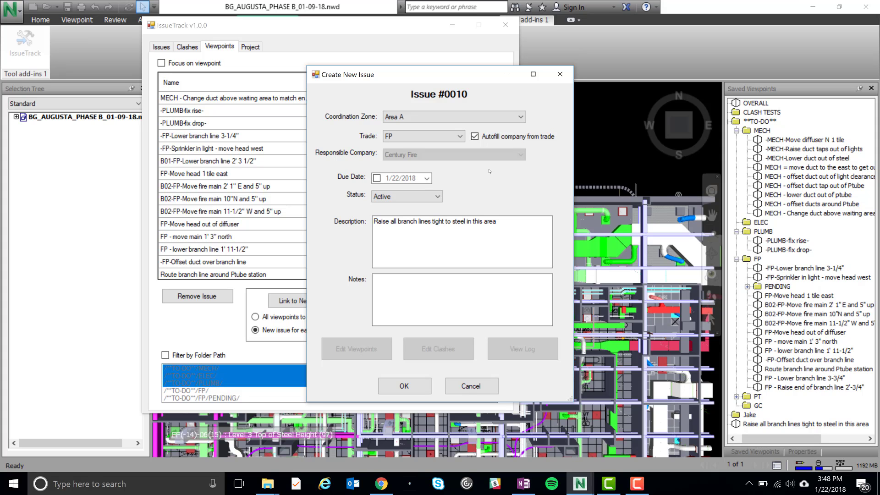
pyautogui.click(404, 386)
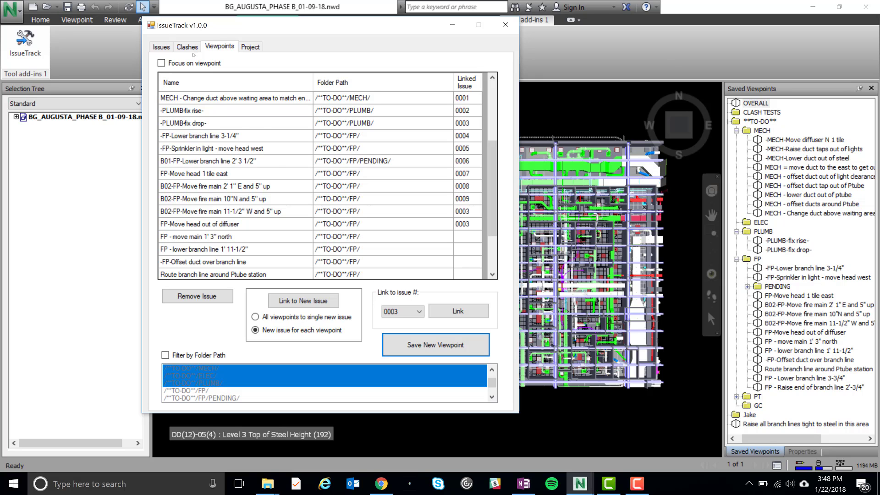
# - Focus on the new branch-line issue 0010 in the issues list, and return to the viewpoints list
pyautogui.click(161, 47)
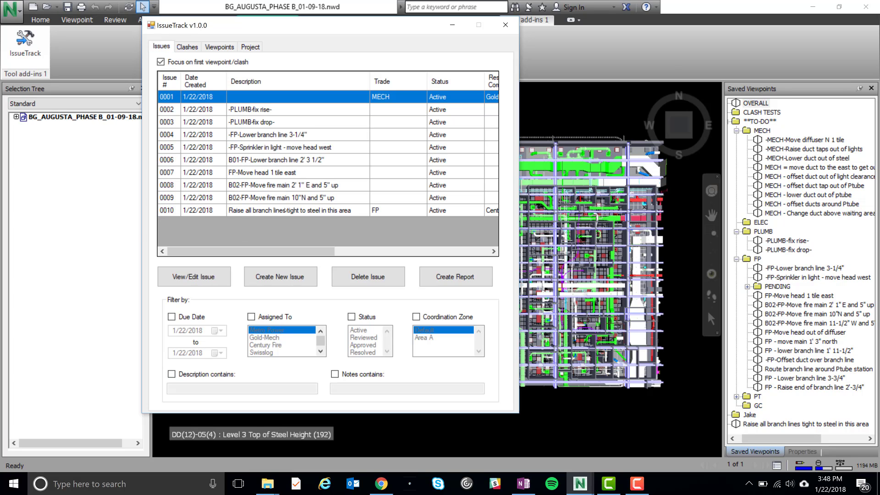
pyautogui.click(285, 210)
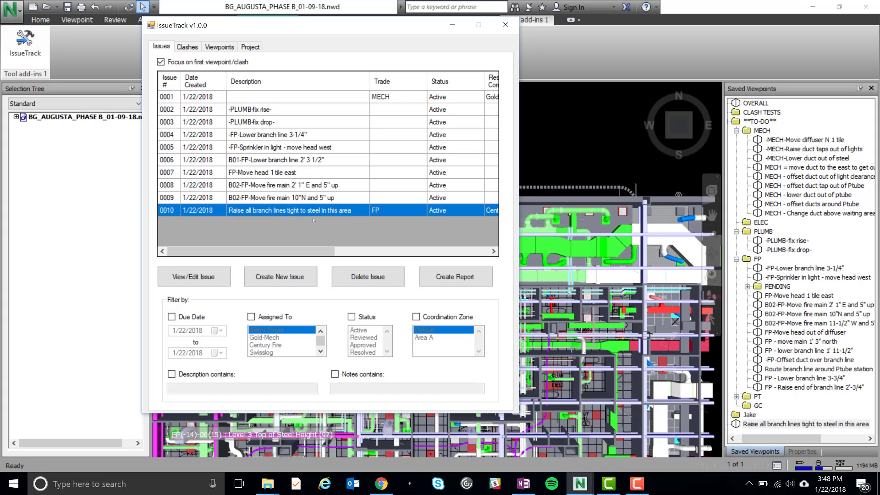
pyautogui.click(225, 47)
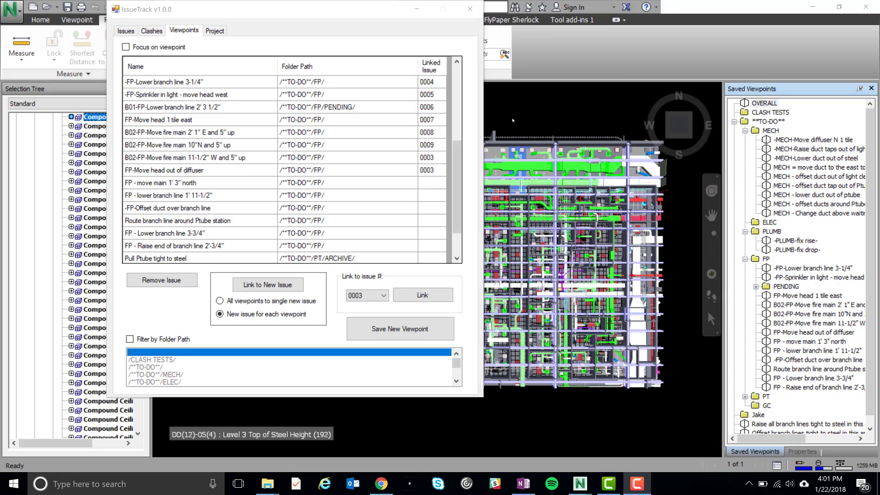
# - Select the ducts, pipes and walls around triage room 2-059 in an angled close-up view
pyautogui.moveTo(392, 10); pyautogui.dragTo(300, 343)
pyautogui.scroll(3, 549, 190)
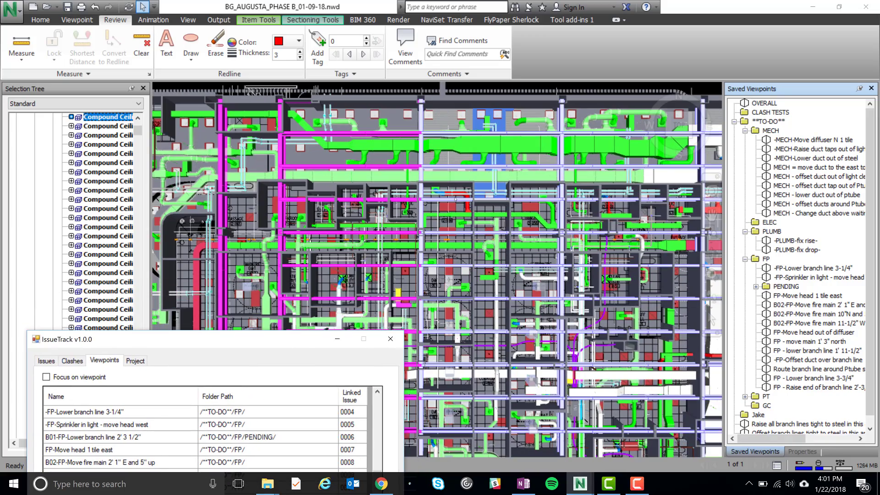
pyautogui.scroll(6, 455, 198)
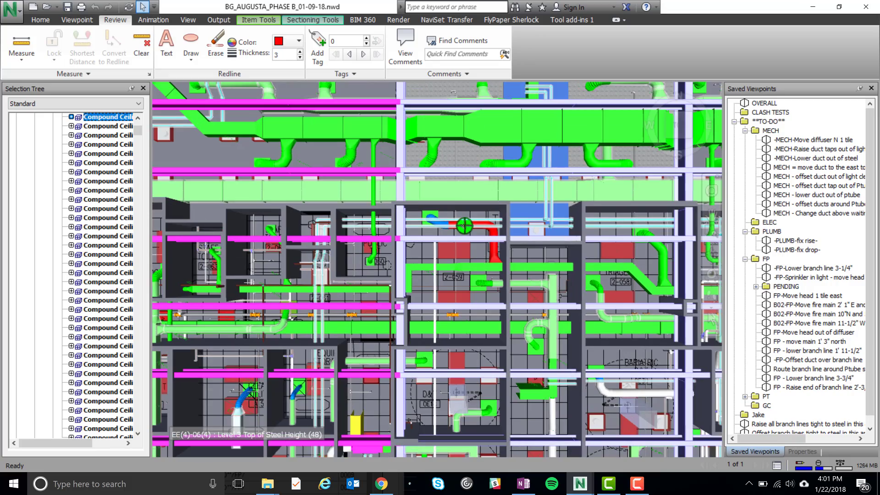
pyautogui.keyDown('shift'); pyautogui.moveTo(464, 225); pyautogui.dragTo(426, 187, button='middle'); pyautogui.keyUp('shift')
pyautogui.scroll(1, 444, 200)
pyautogui.scroll(1, 445, 200)
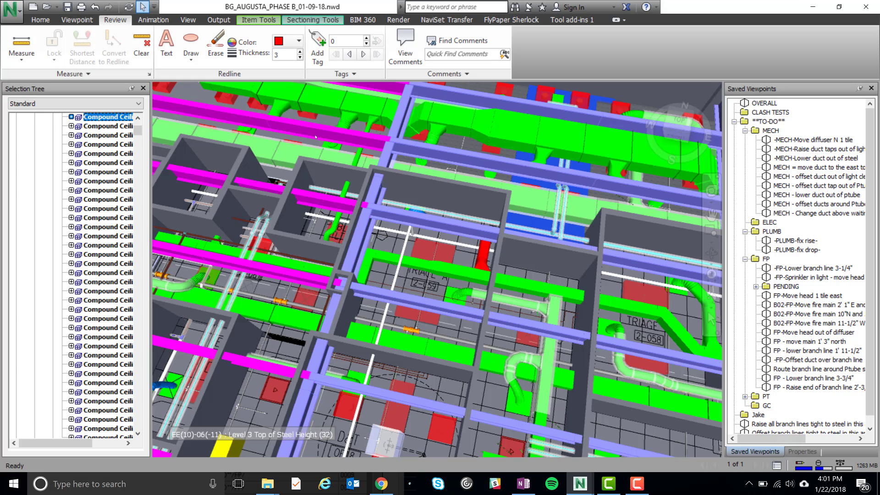
pyautogui.moveTo(316, 138); pyautogui.dragTo(556, 330)
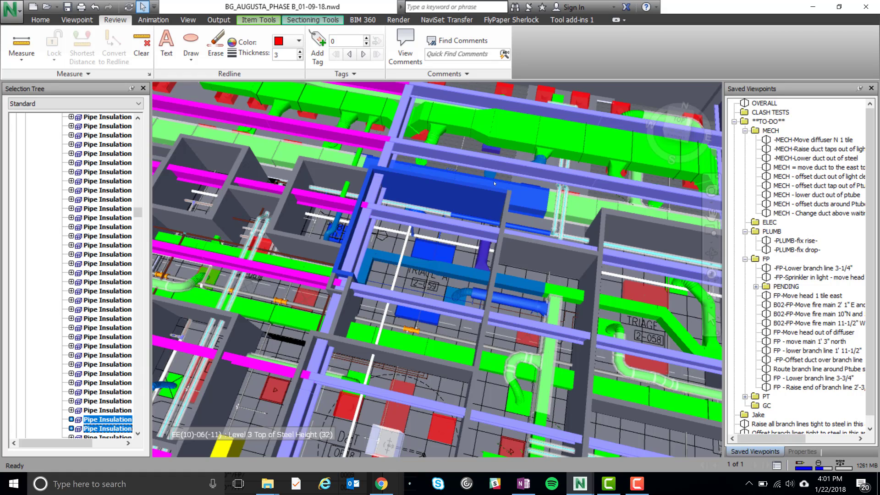
# - Save a coordination viewpoint titled "Offset branch line here to get above high ceiling" in /**TO-DO**/FP/, linked to the last issue and rotated to plan north
pyautogui.rightClick(421, 192)
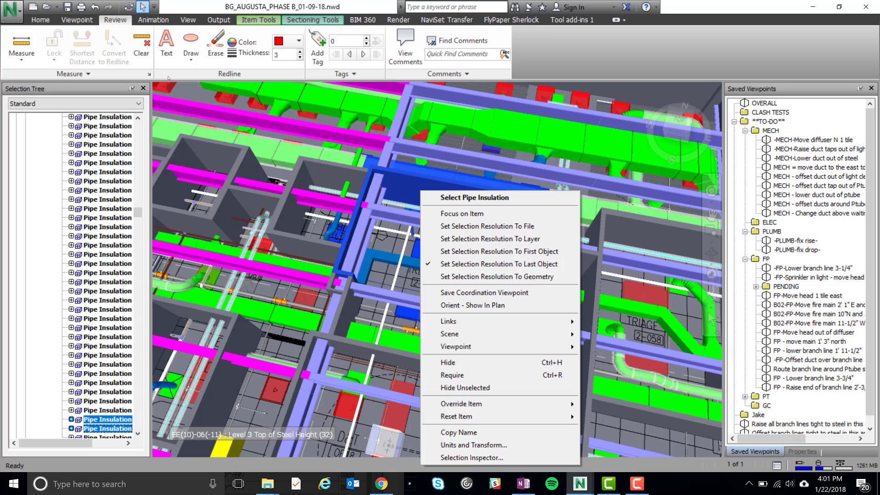
pyautogui.click(467, 293)
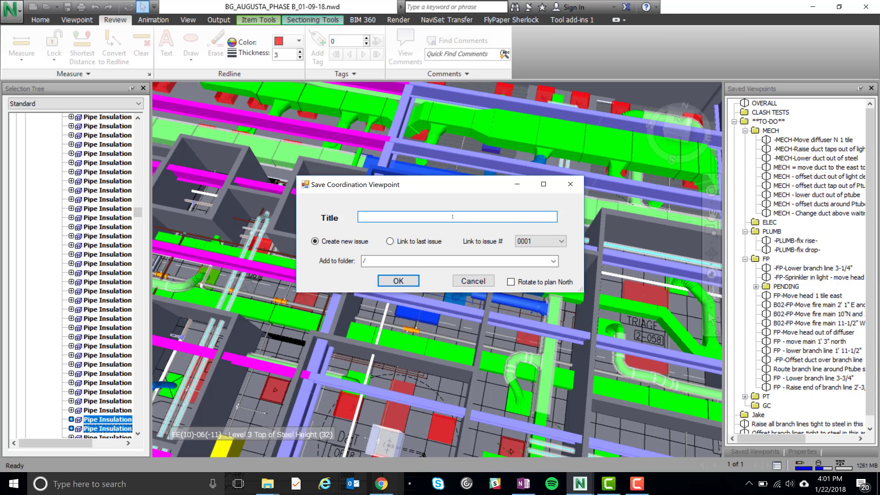
pyautogui.write('Offset branch line here to get above high ceiling')
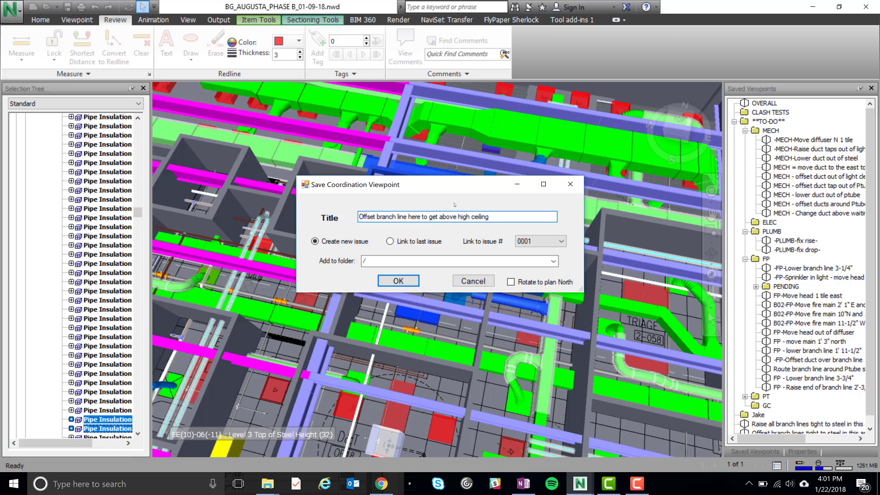
pyautogui.click(389, 242)
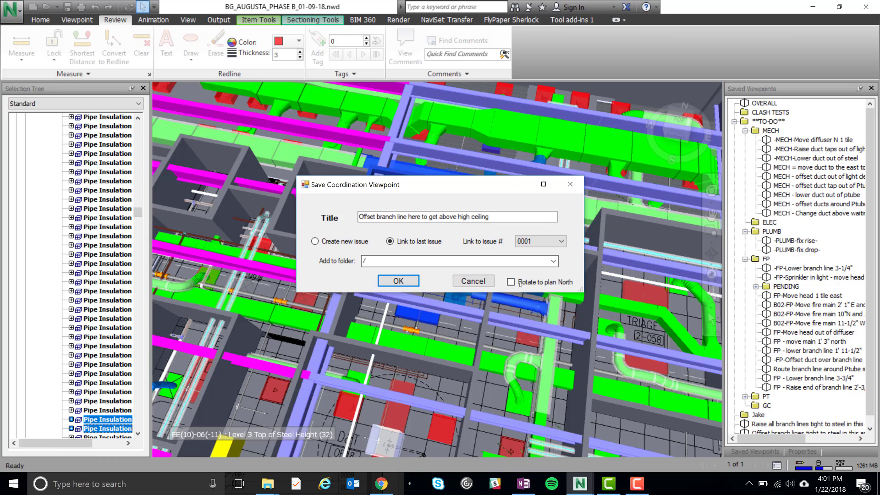
pyautogui.click(553, 261)
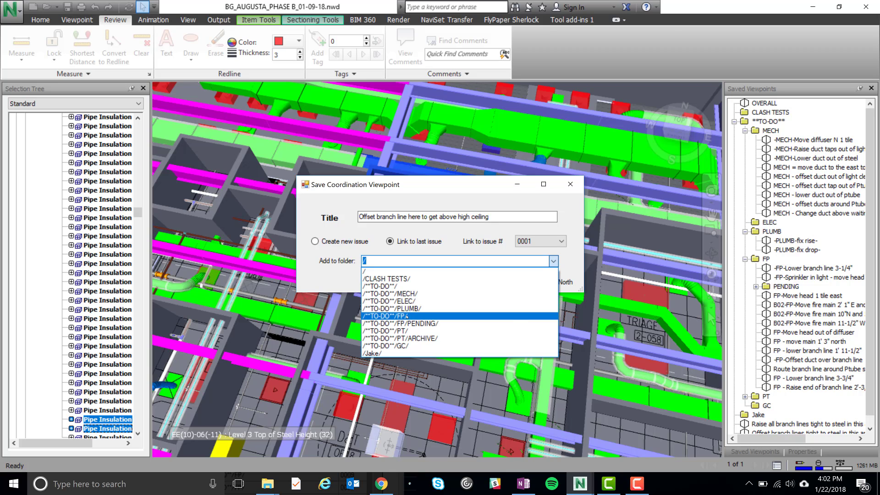
pyautogui.click(406, 317)
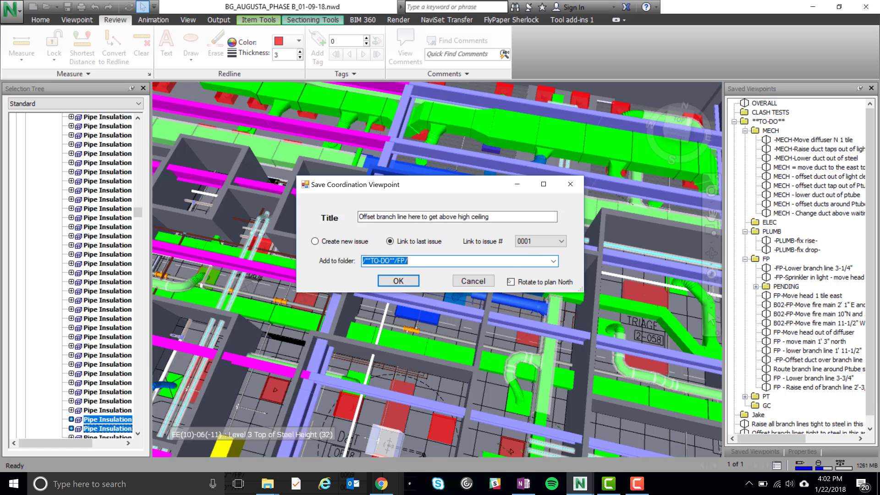
pyautogui.click(520, 284)
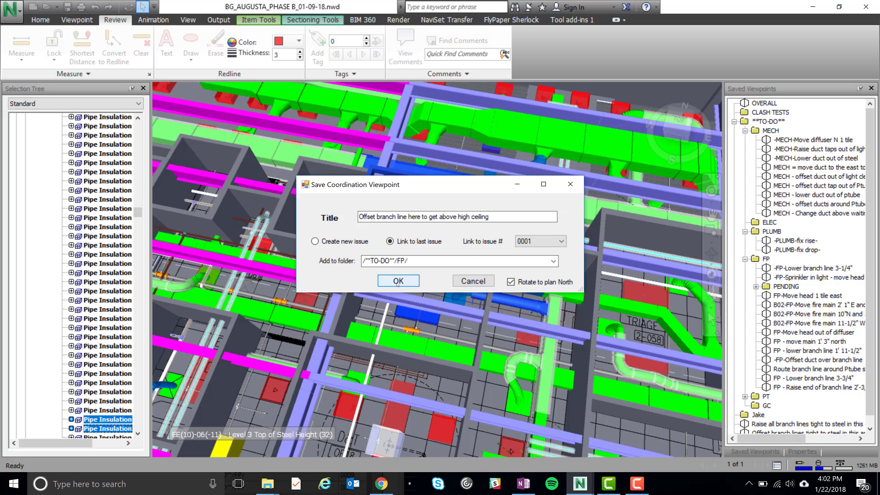
pyautogui.click(397, 281)
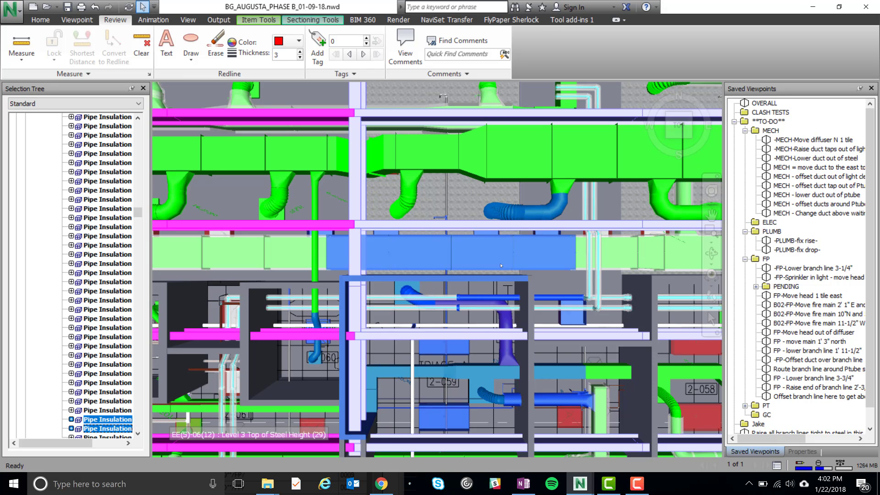
# - Draw a red redline ellipse over the duct and wall just north of triage room 2-059
pyautogui.scroll(3, 488, 266)
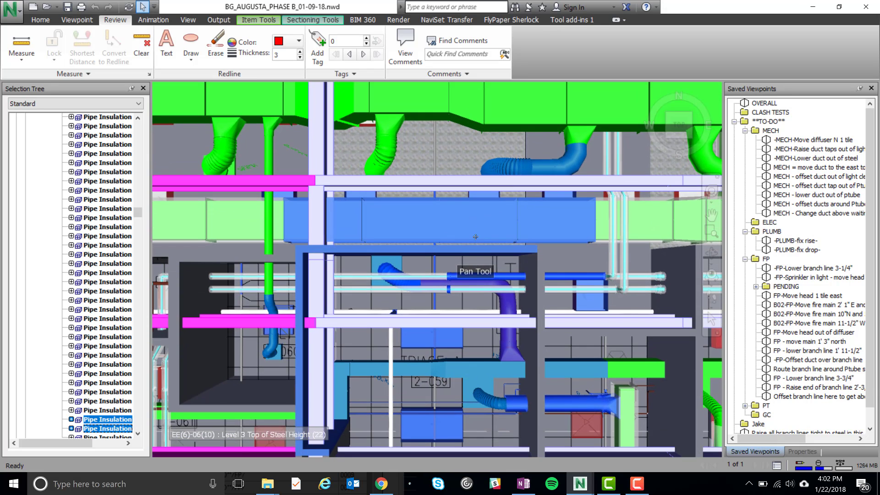
pyautogui.click(192, 39)
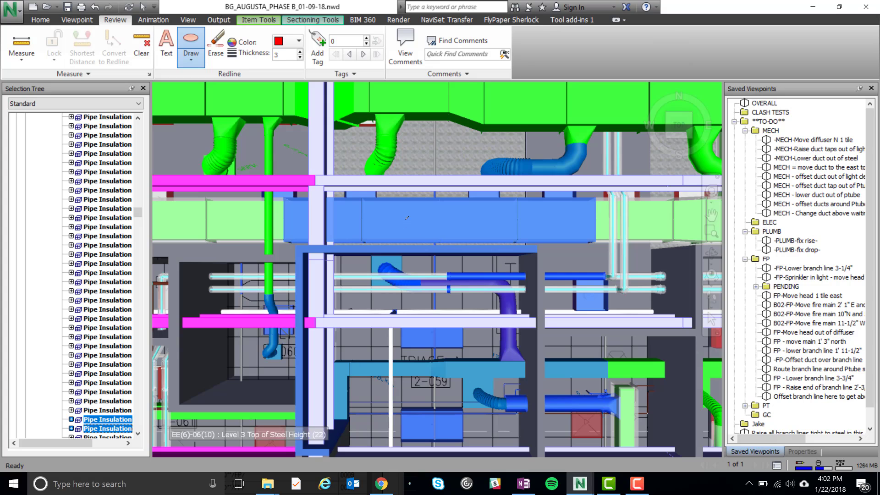
pyautogui.moveTo(407, 218); pyautogui.dragTo(467, 277)
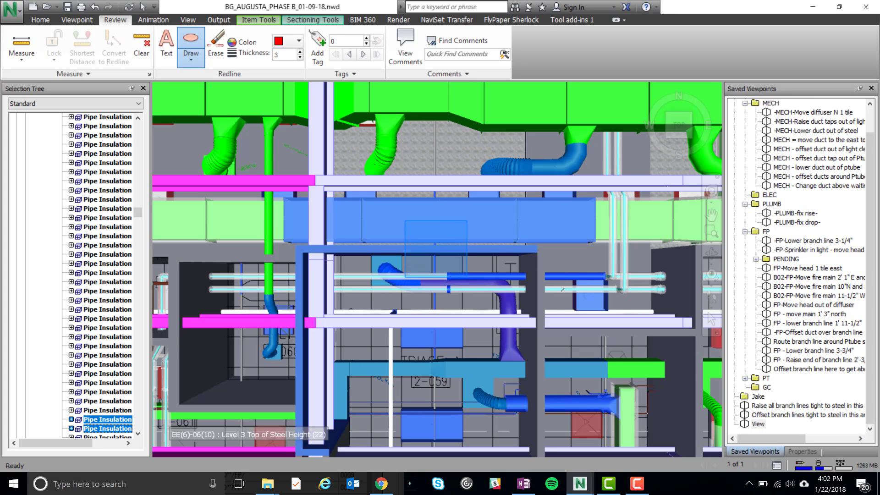
# - Open issue 0010 for editing from the IssueTrack issues list and check which viewpoints are linked to it
pyautogui.moveTo(579, 483)
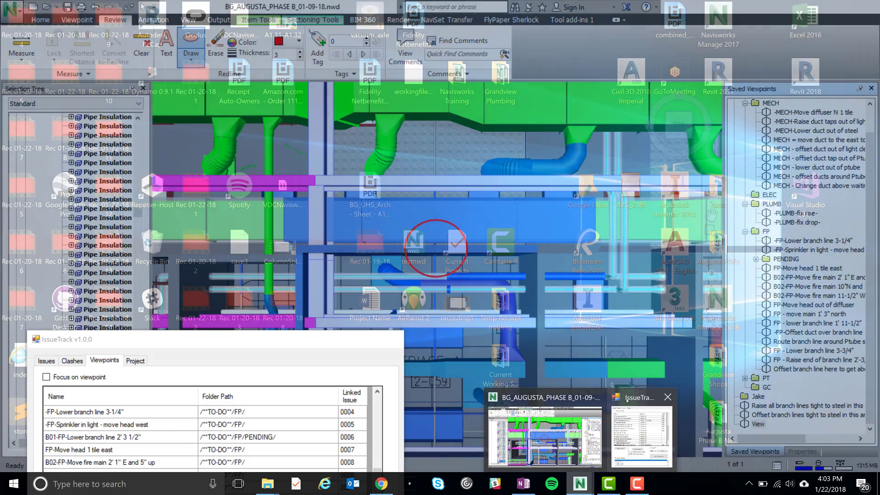
pyautogui.click(627, 400)
pyautogui.moveTo(260, 340); pyautogui.dragTo(409, 17)
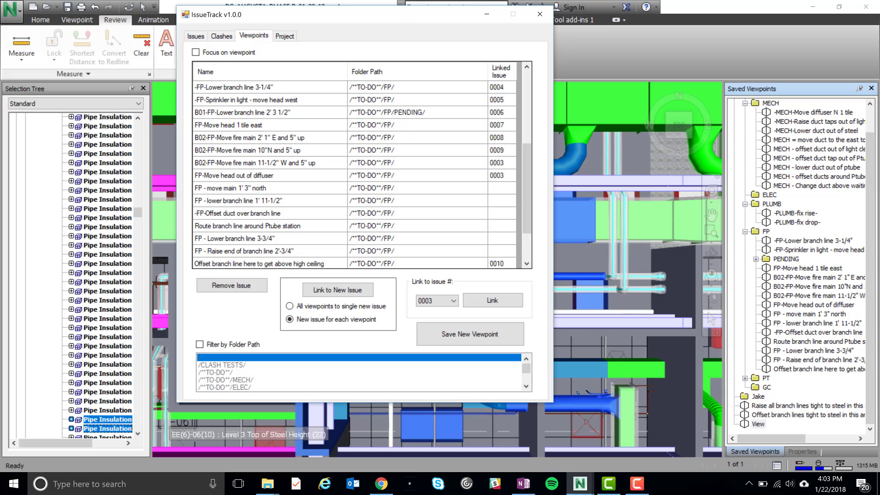
pyautogui.click(196, 36)
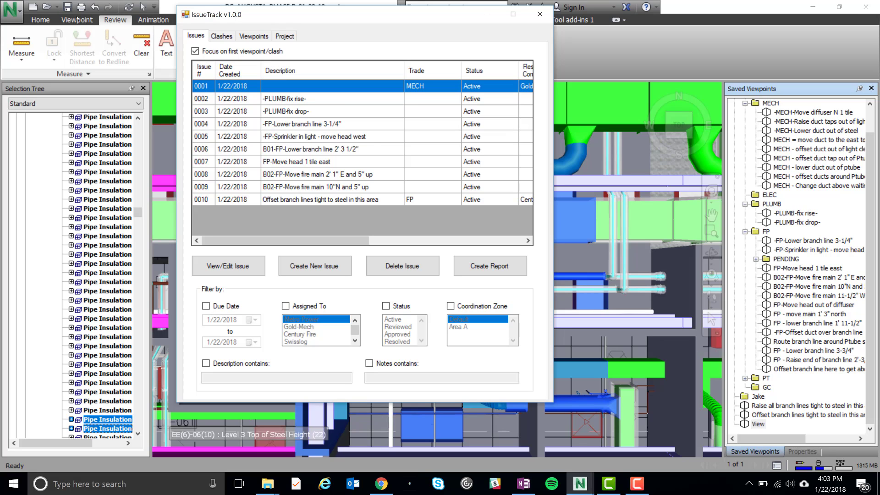
pyautogui.click(337, 200)
pyautogui.click(251, 267)
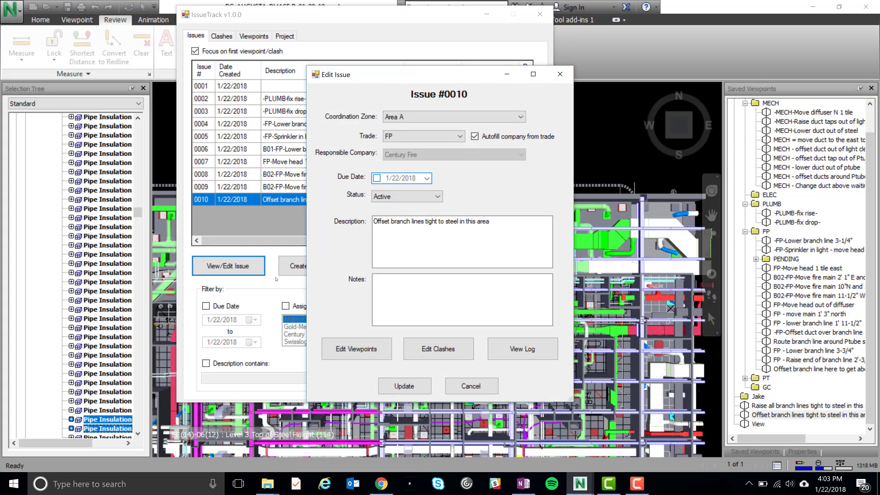
pyautogui.click(367, 349)
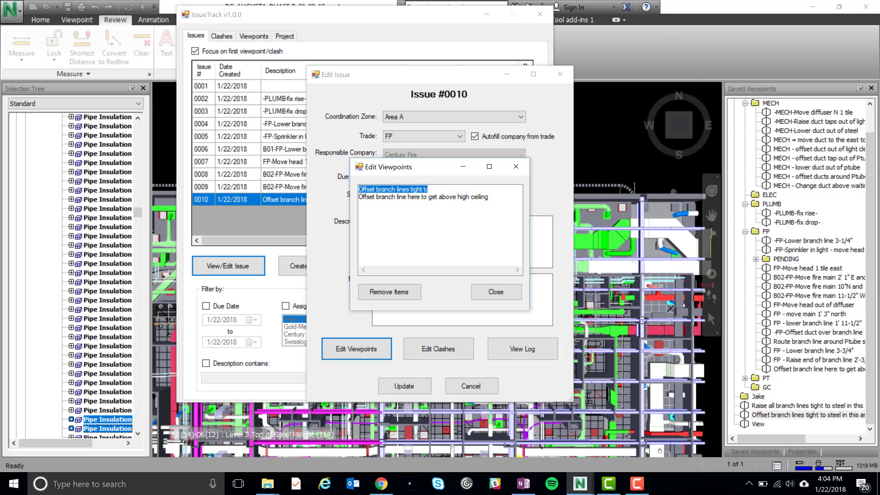
pyautogui.click(495, 291)
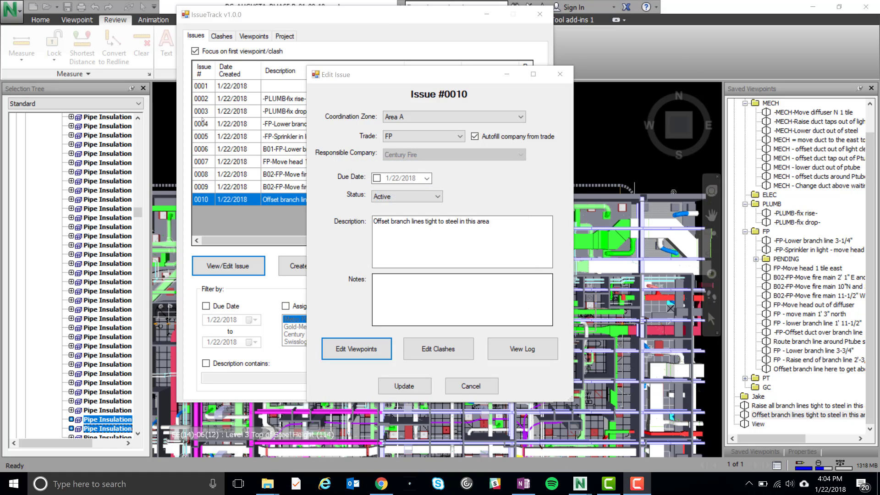